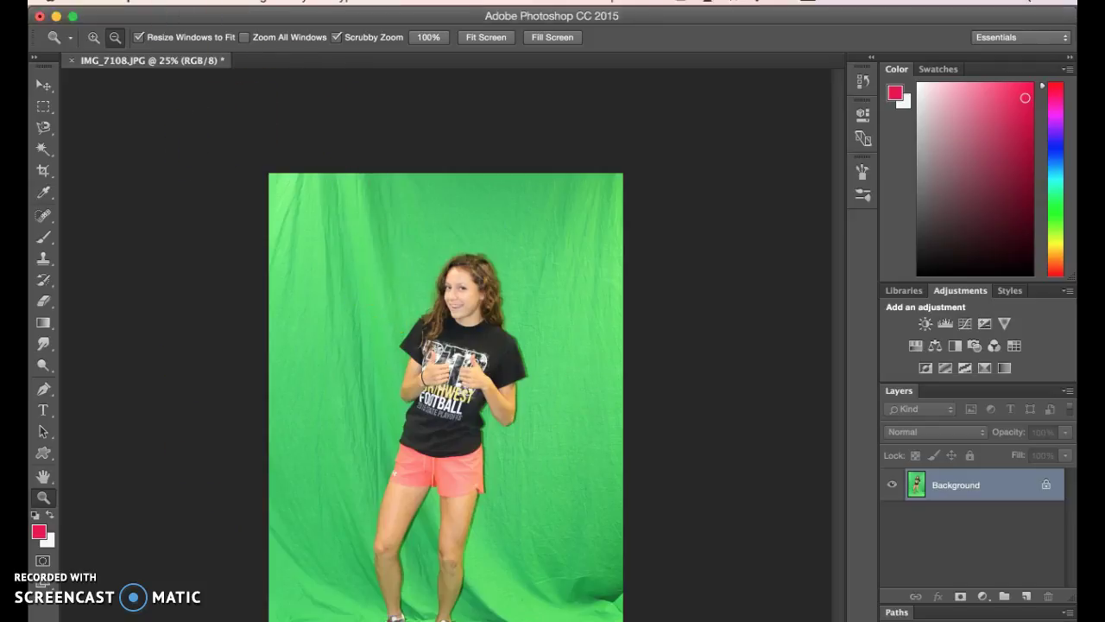
Step: Resize the photo in Image Size to 4 × 6 inches at 72 ppi (288 × 432 px), keeping inches as the unit
left_click(259, 1)
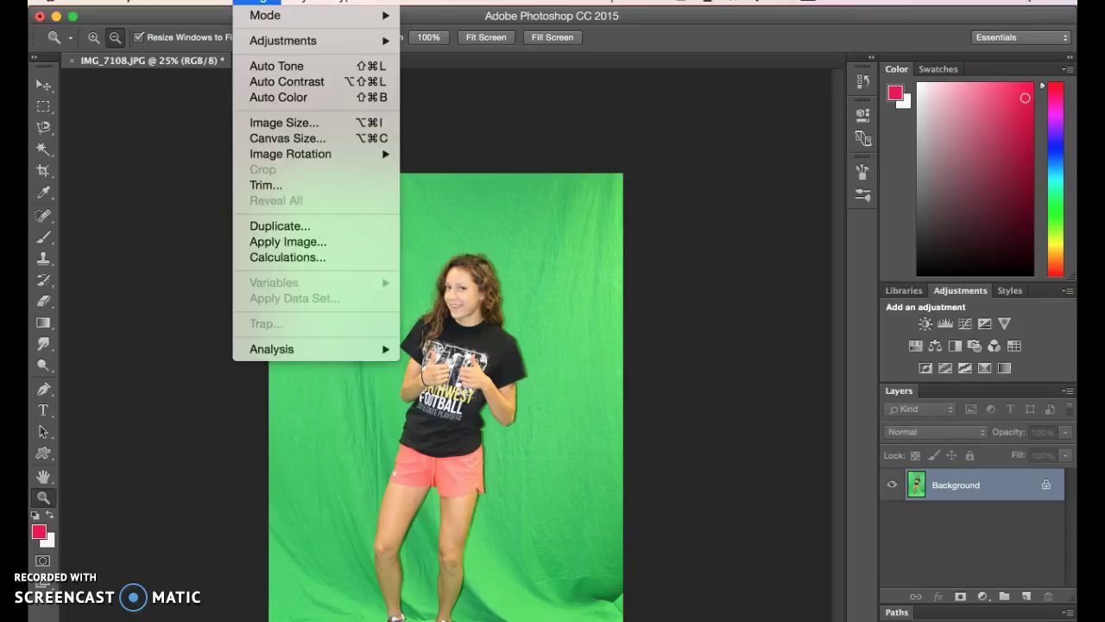
left_click(272, 130)
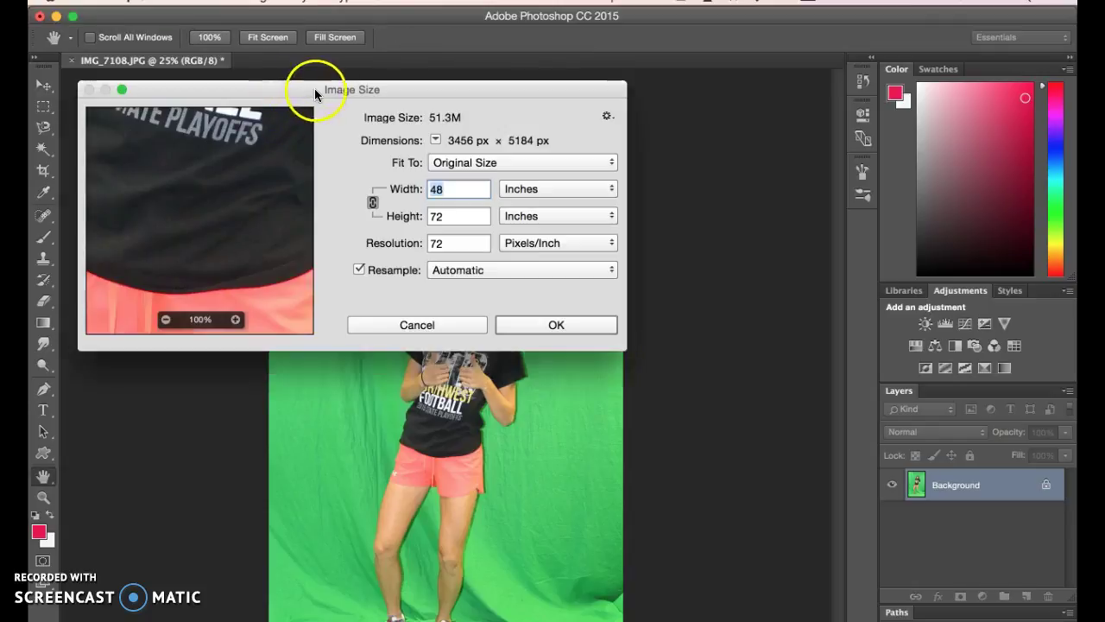
left_click_drag(316, 90, 437, 270)
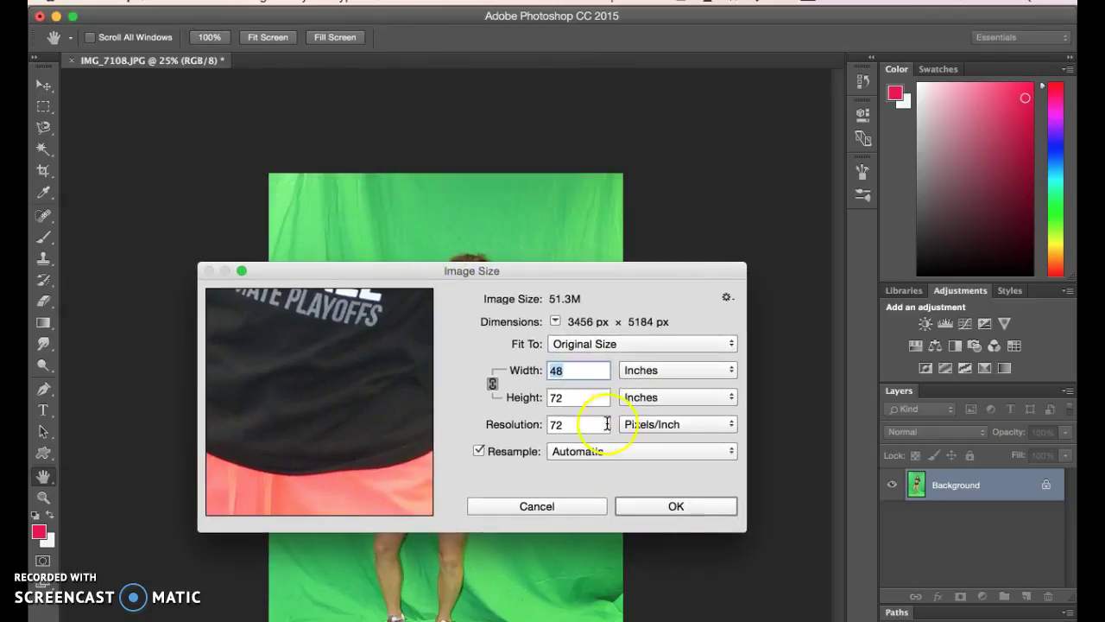
left_click(680, 370)
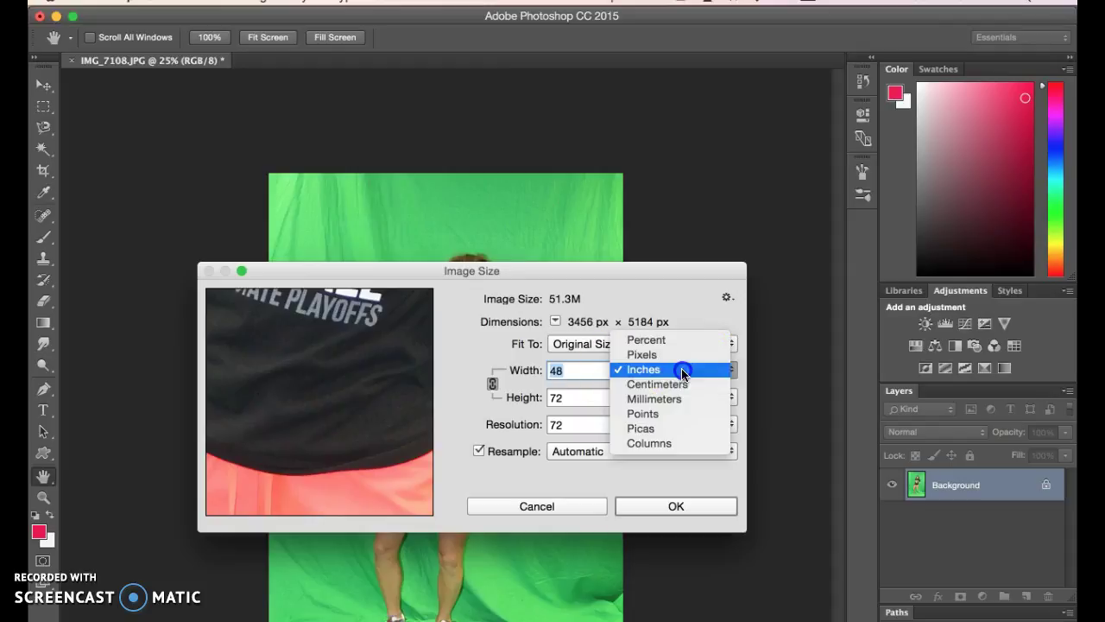
left_click(681, 370)
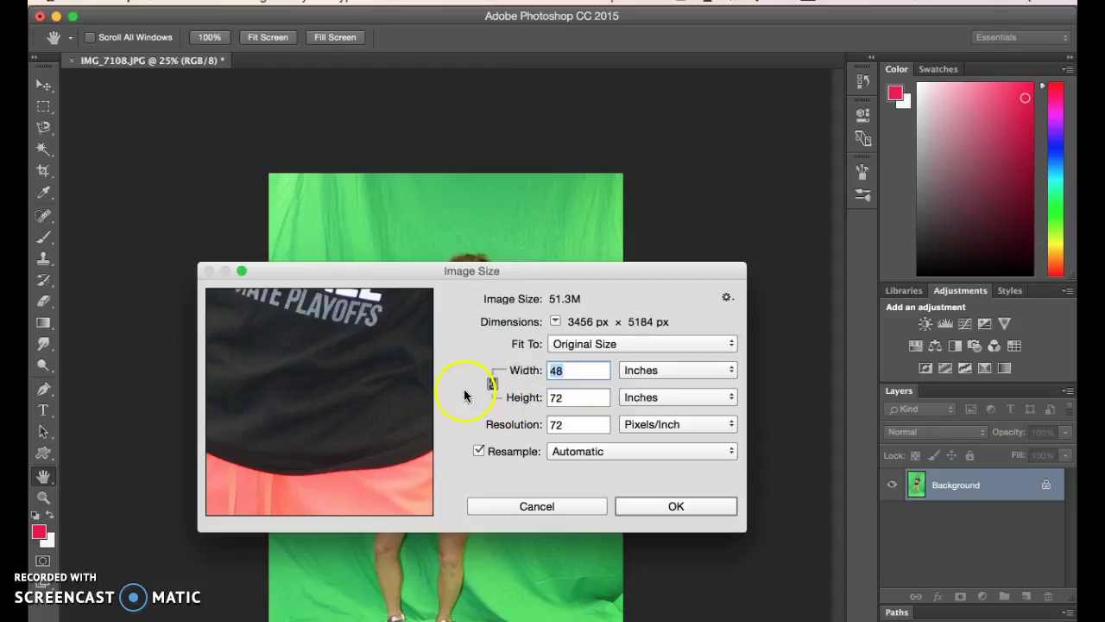
type("4")
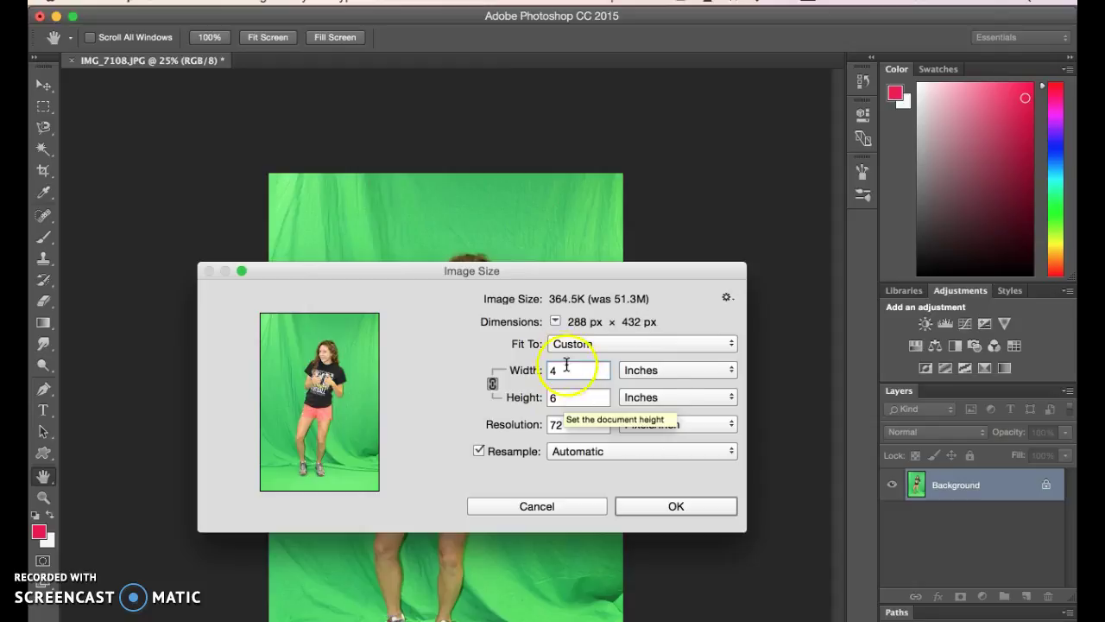
left_click(562, 369)
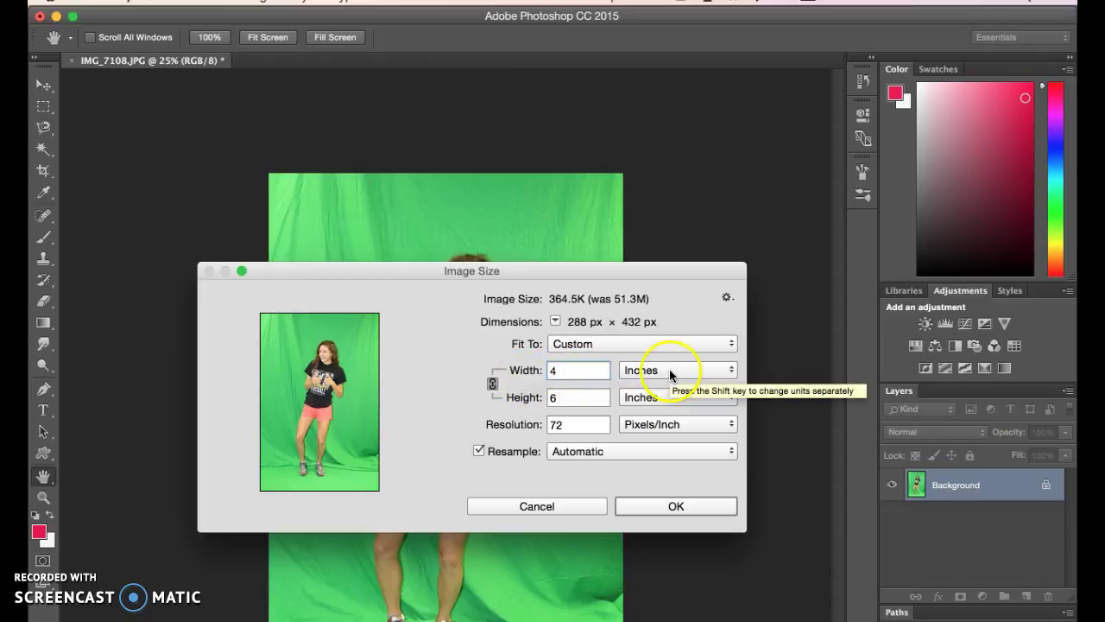
left_click(696, 508)
key("z")
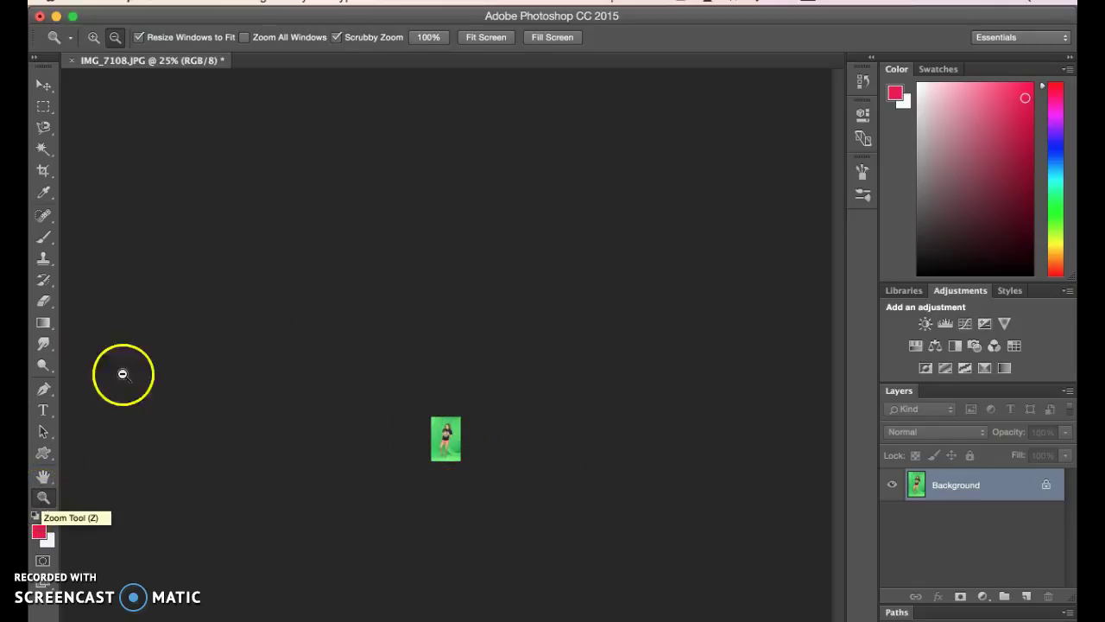
Step: Zoom in on the resized photo five times, then zoom out one step so it fits
left_click(94, 37)
left_click(444, 445)
left_click(447, 446)
left_click(451, 449)
left_click(451, 449)
left_click(451, 448)
left_click(451, 448)
left_click(451, 448)
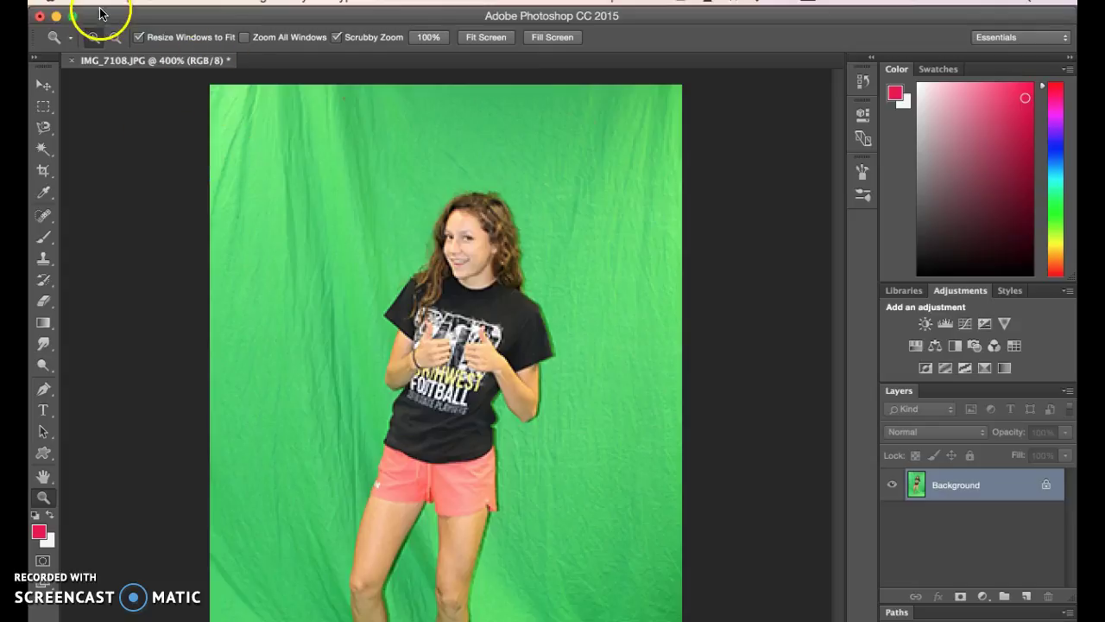
left_click(116, 40)
left_click(467, 287)
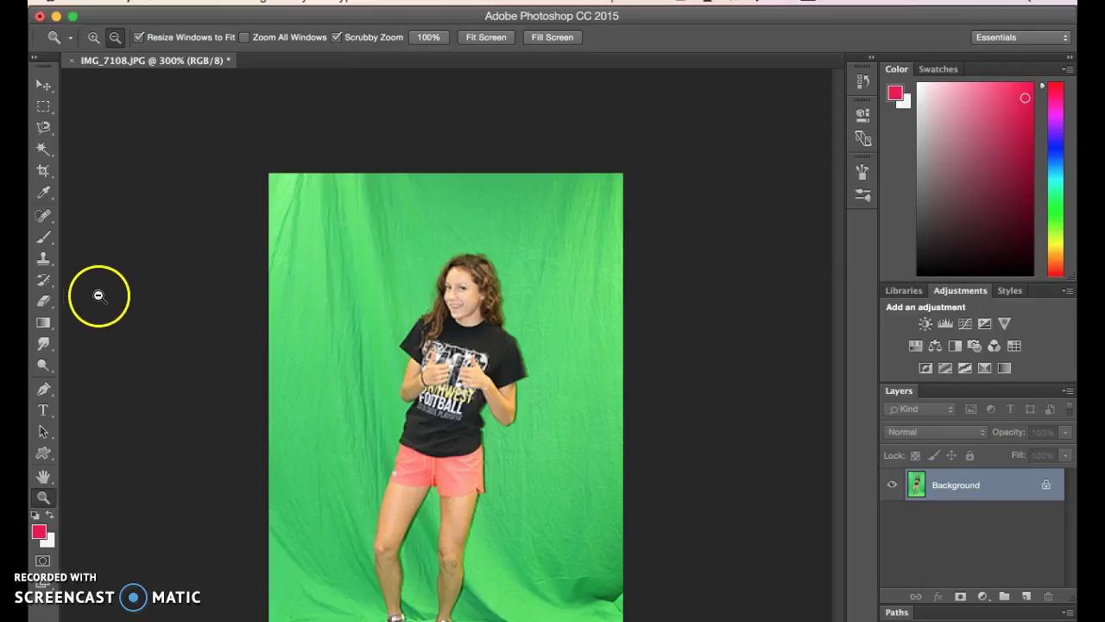
Step: Crop the green margin off the top, left and right edges and commit the crop
left_click(47, 172)
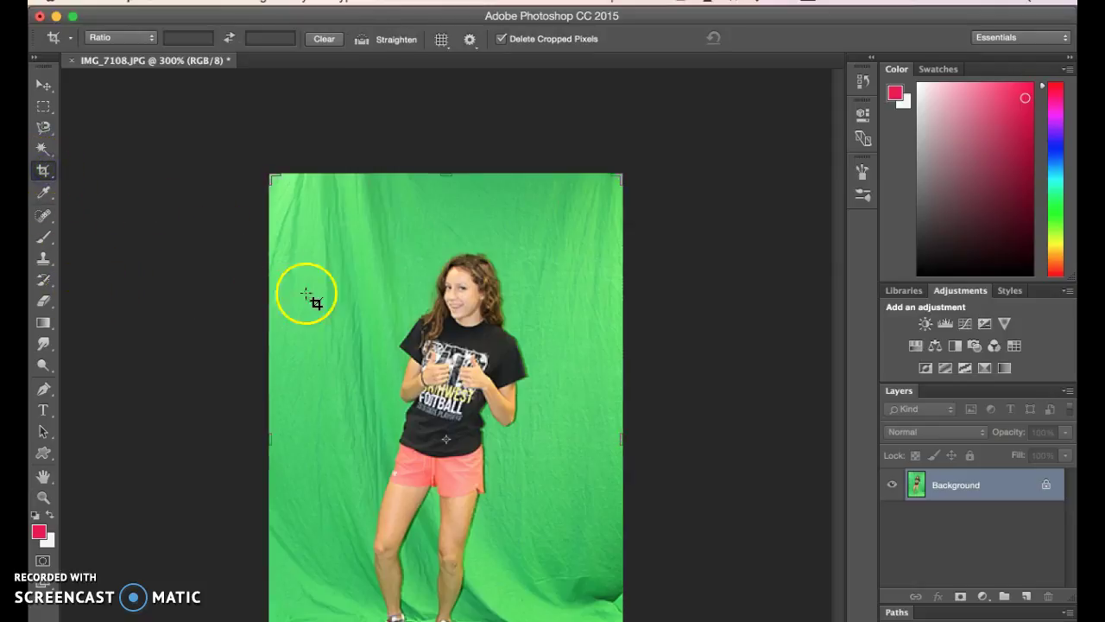
left_click_drag(271, 182, 290, 208)
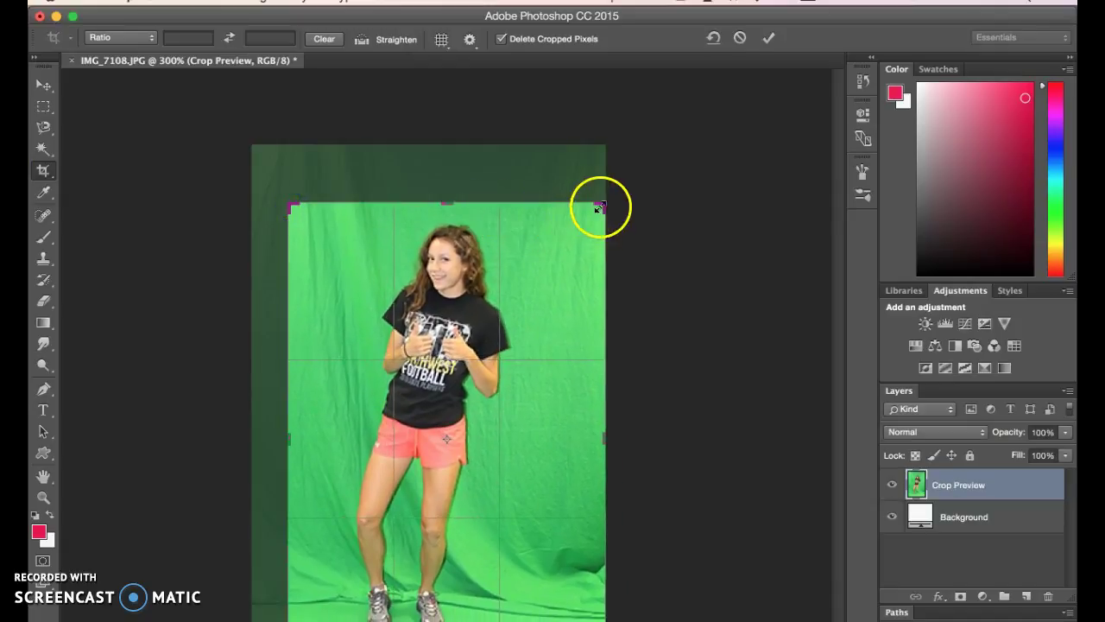
left_click_drag(600, 208, 574, 207)
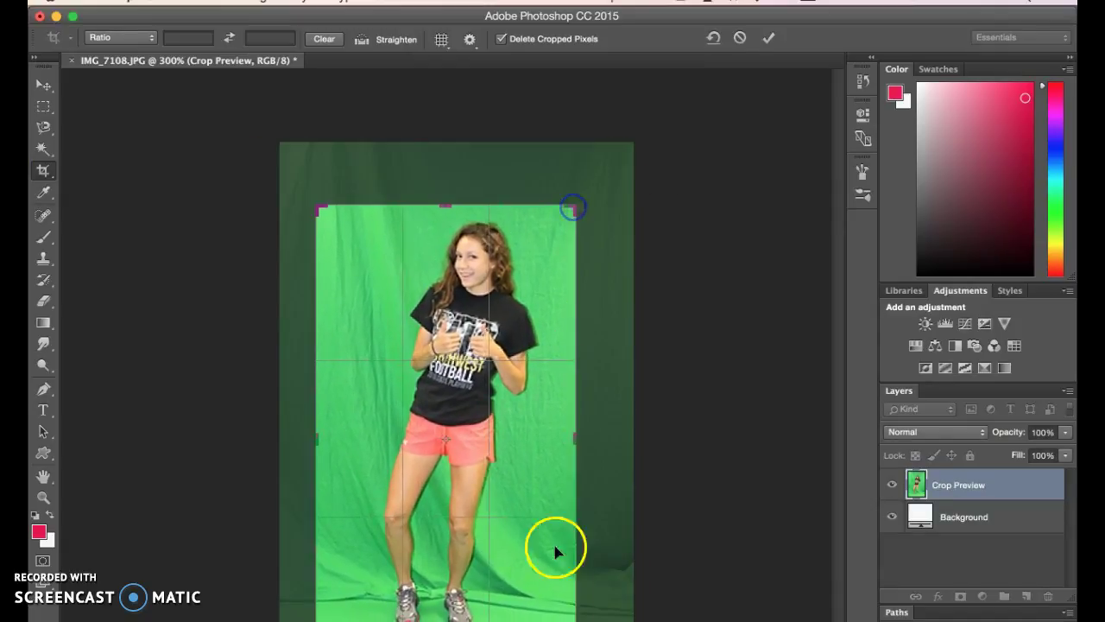
left_click(768, 38)
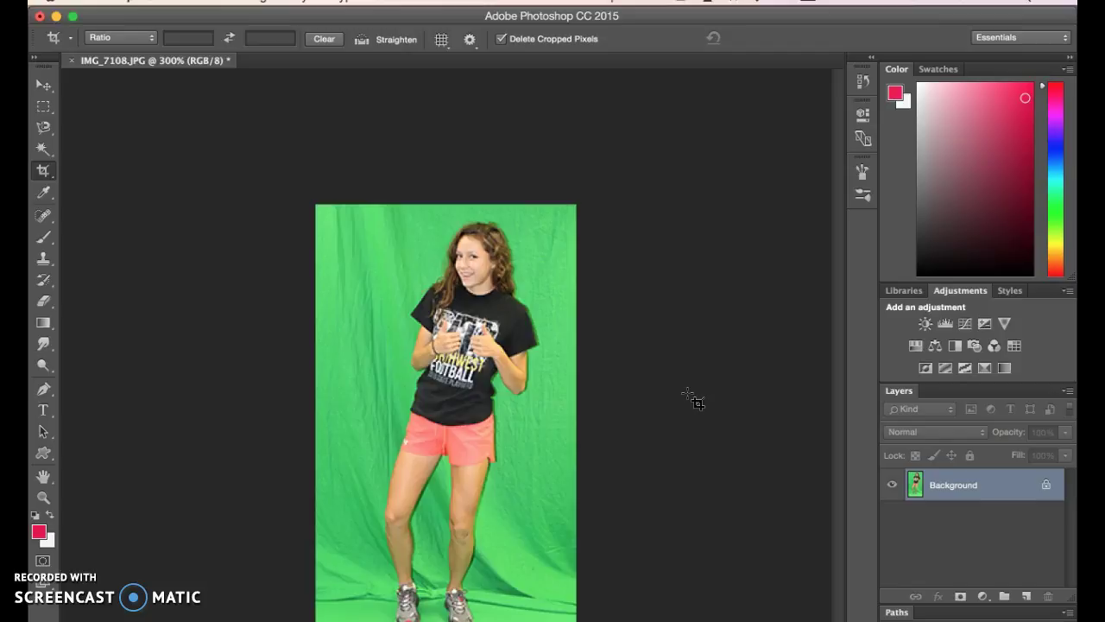
Step: Magic Wand the green backdrop at tolerance 50, adding the area near the feet
left_click(49, 151)
left_click(110, 145)
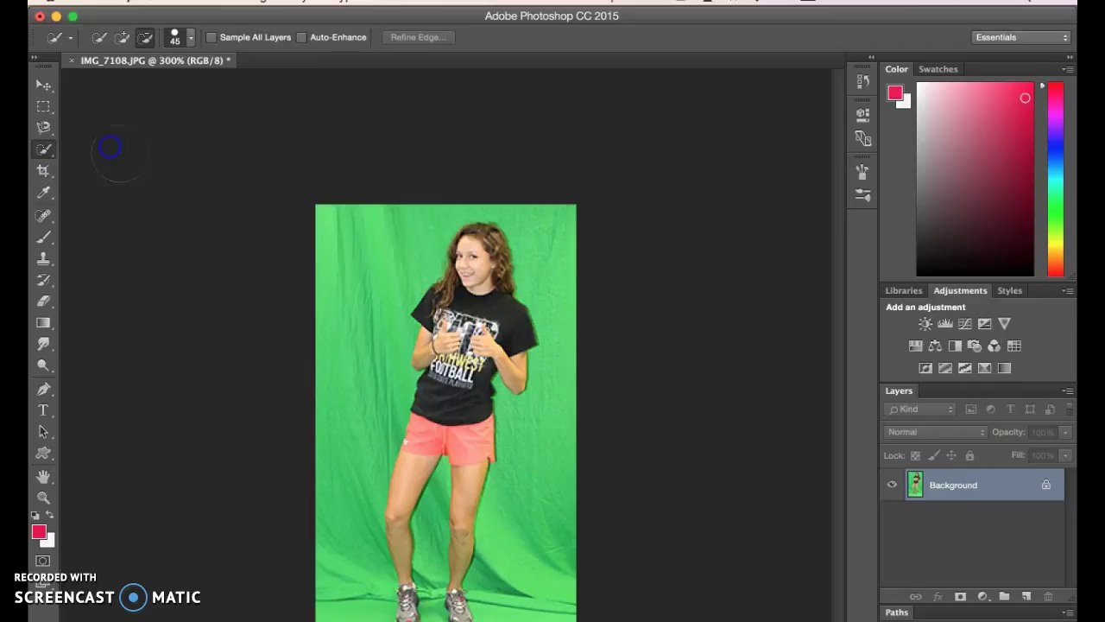
left_click_drag(43, 148, 100, 169)
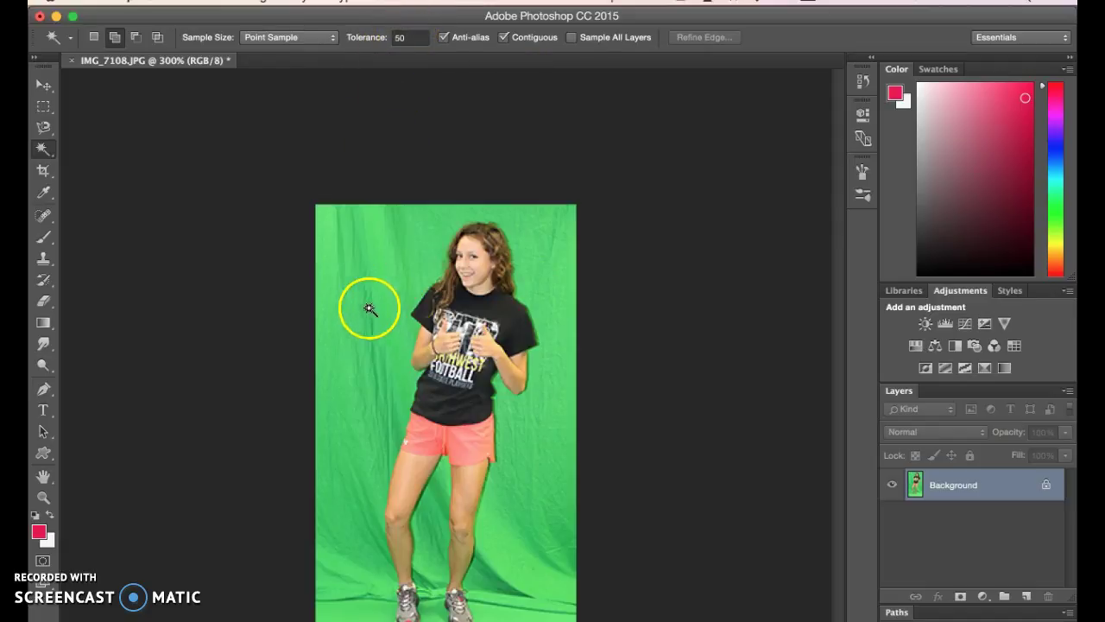
left_click(347, 255)
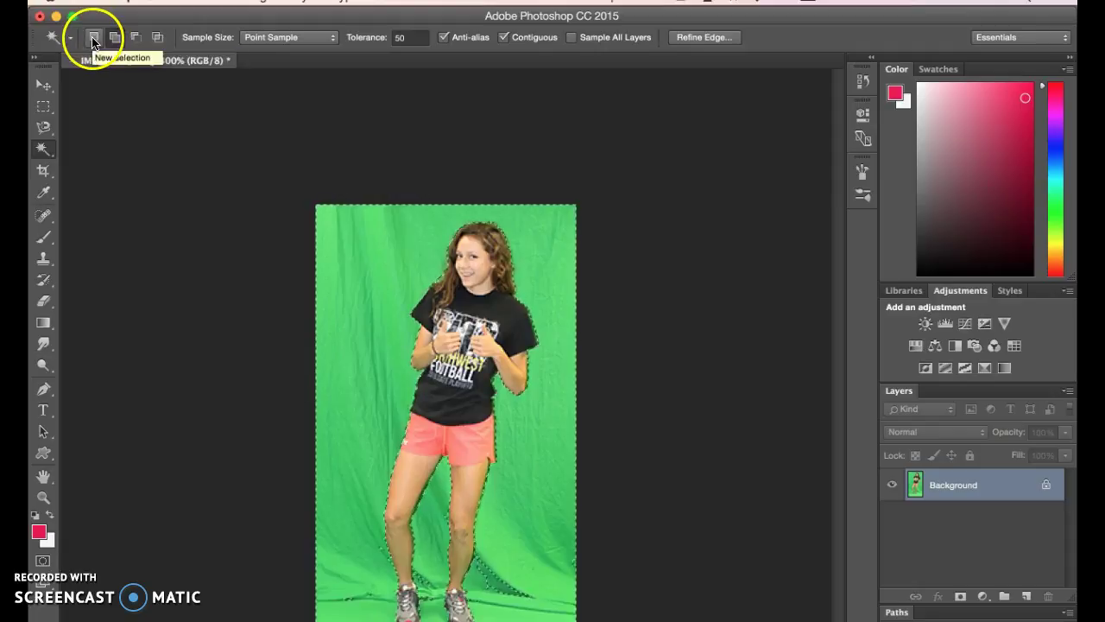
left_click(432, 594)
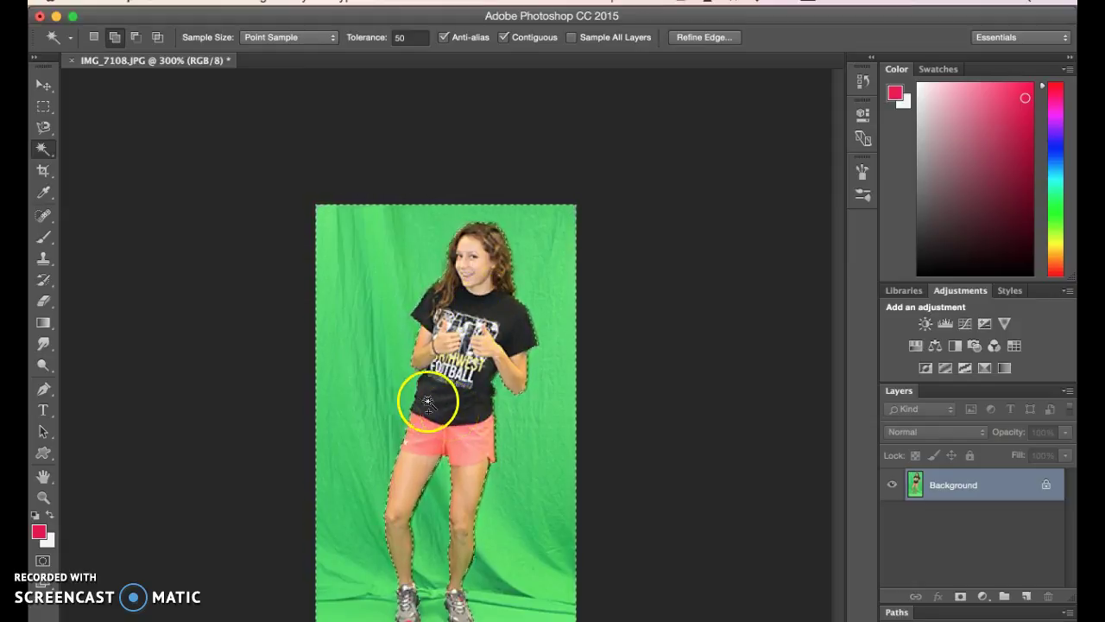
Step: Cancel out of Refine Edge, then apply Select > Inverse so the girl is selected
left_click(706, 37)
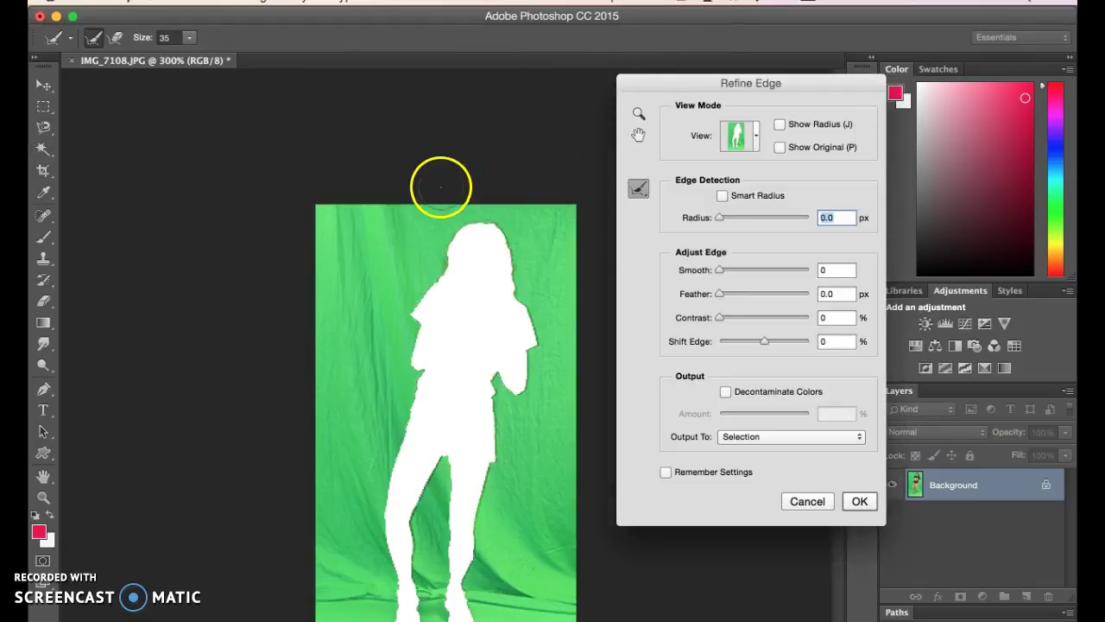
left_click(806, 501)
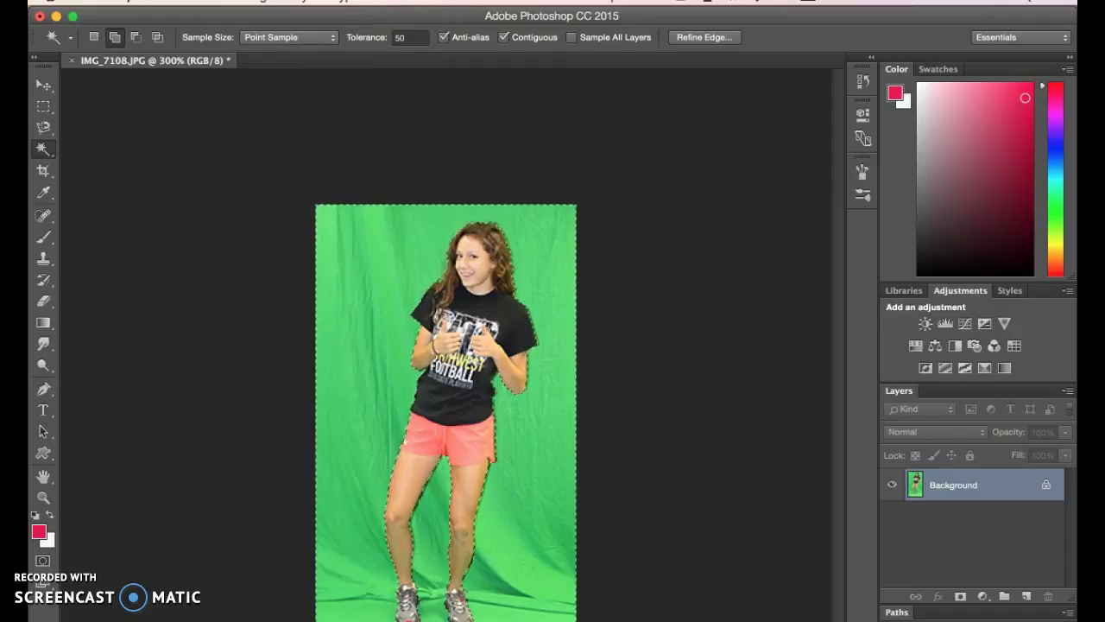
left_click(390, 2)
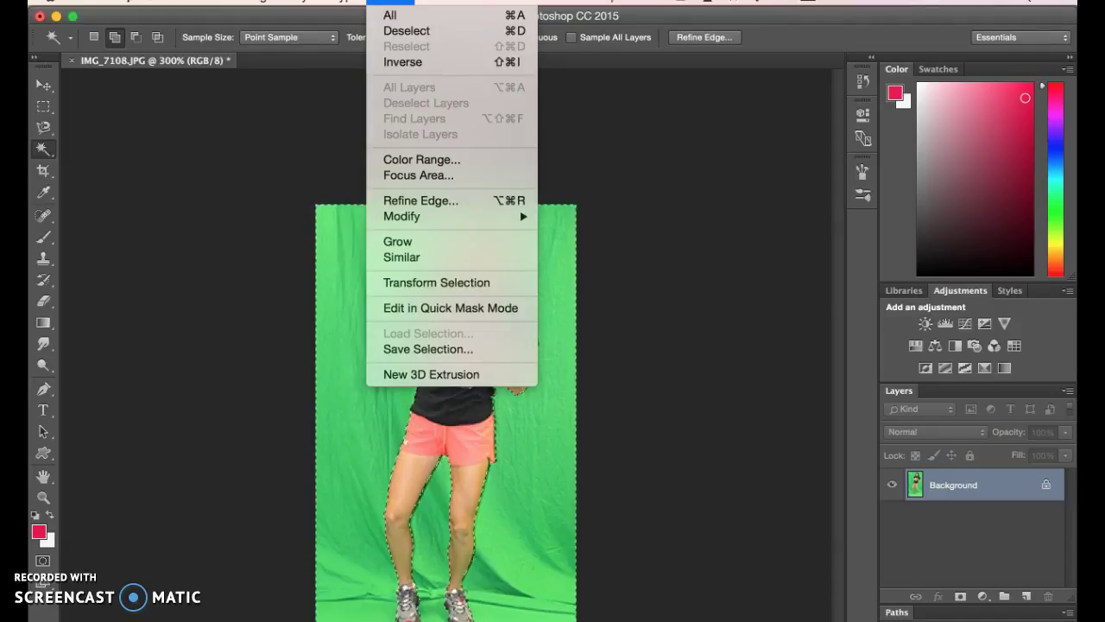
left_click(410, 62)
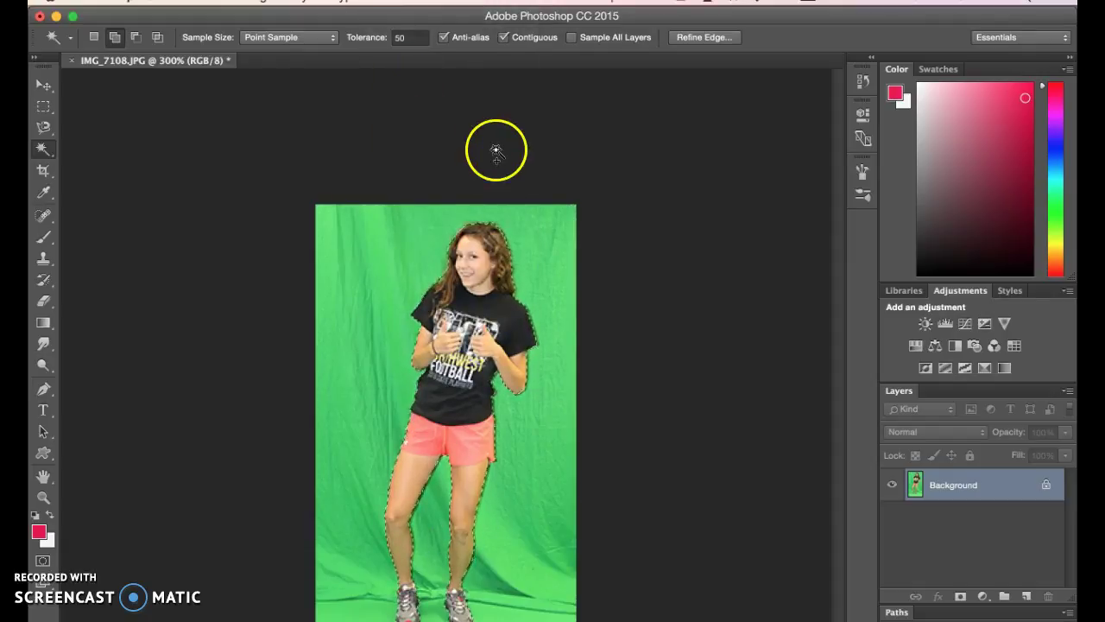
Step: Smooth the girl's selection edge in Refine Edge and output it to a new layer
left_click(713, 38)
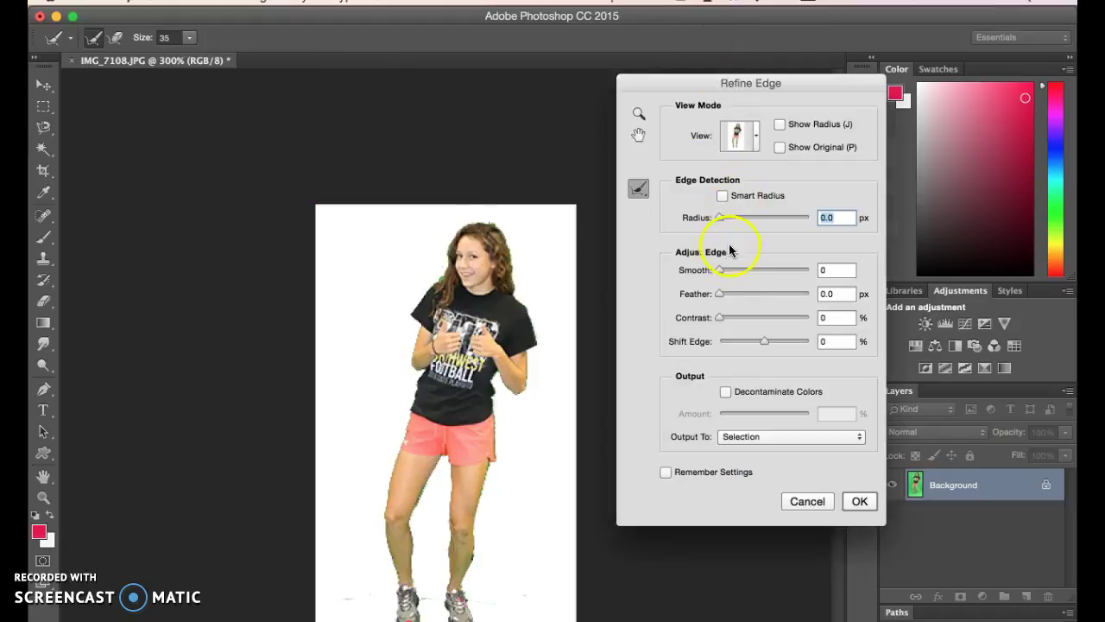
left_click_drag(719, 273, 729, 273)
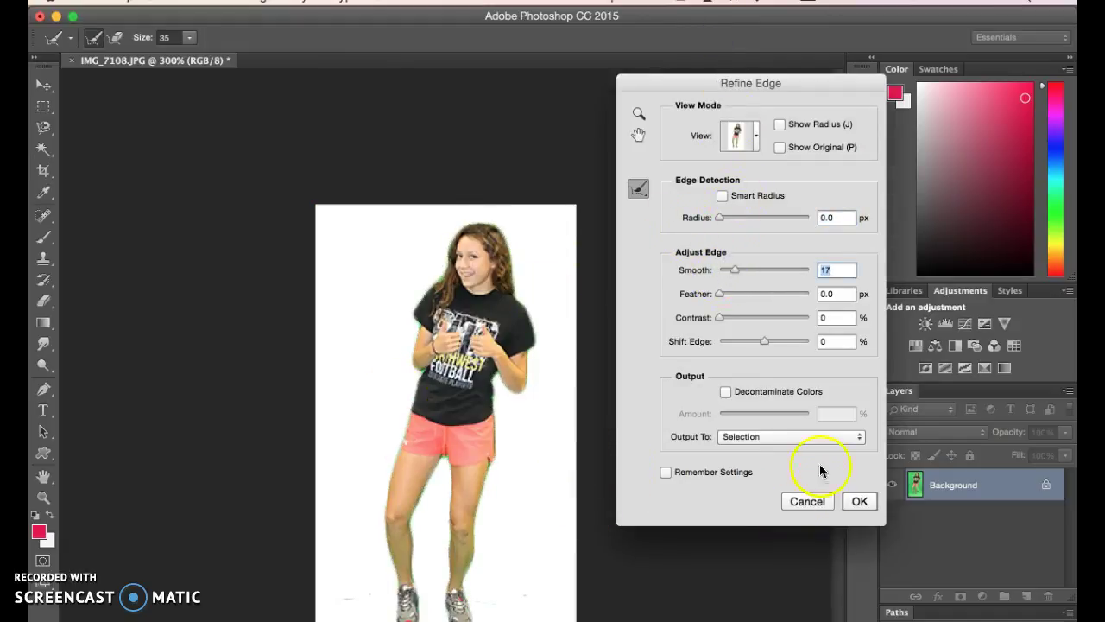
left_click(777, 438)
left_click(759, 463)
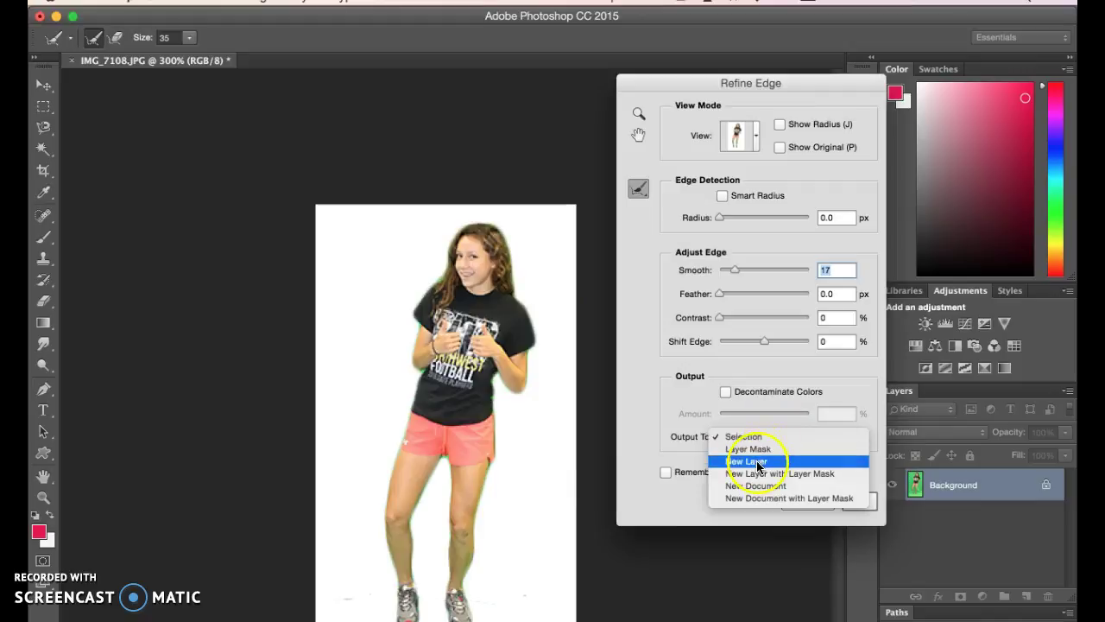
left_click(759, 467)
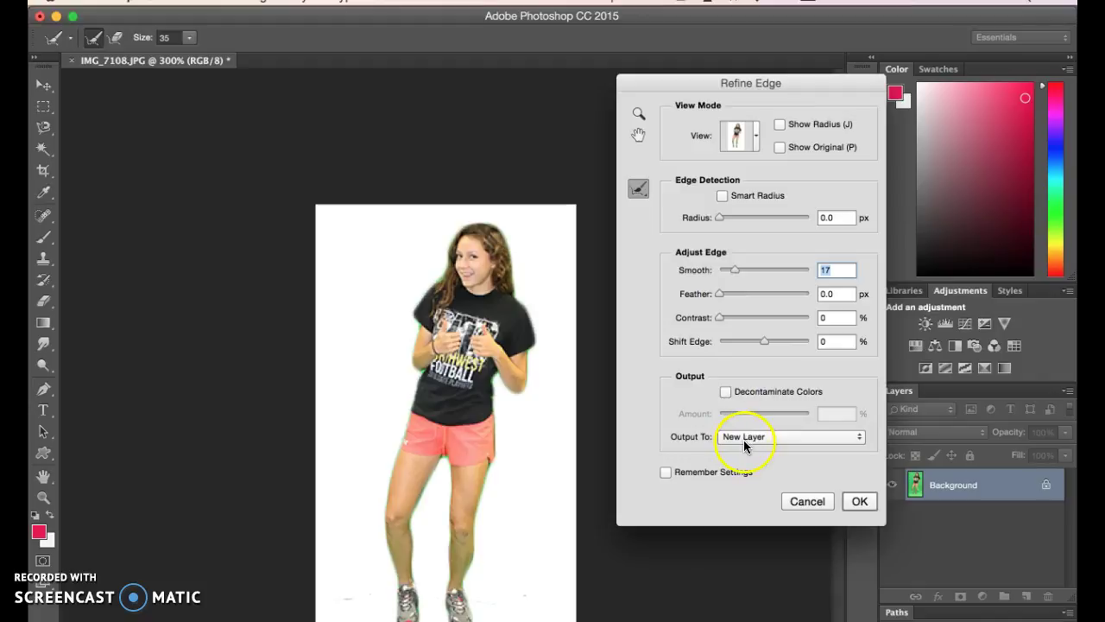
left_click(860, 501)
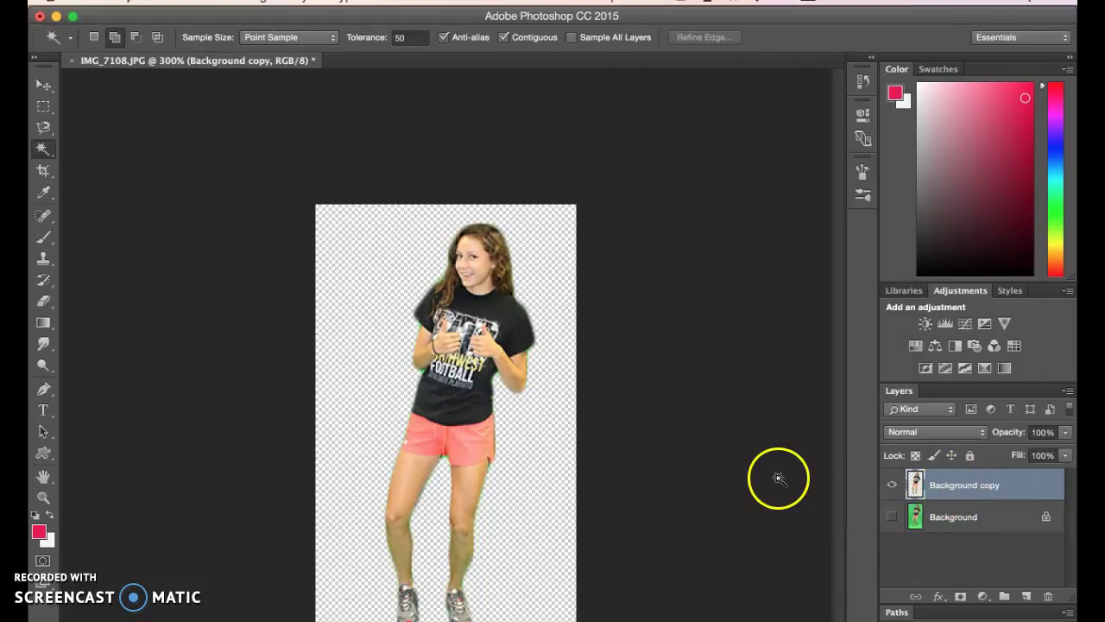
Step: Erase the stray edge pixels beside the hair, then return to the Magic Wand tool
left_click(43, 301)
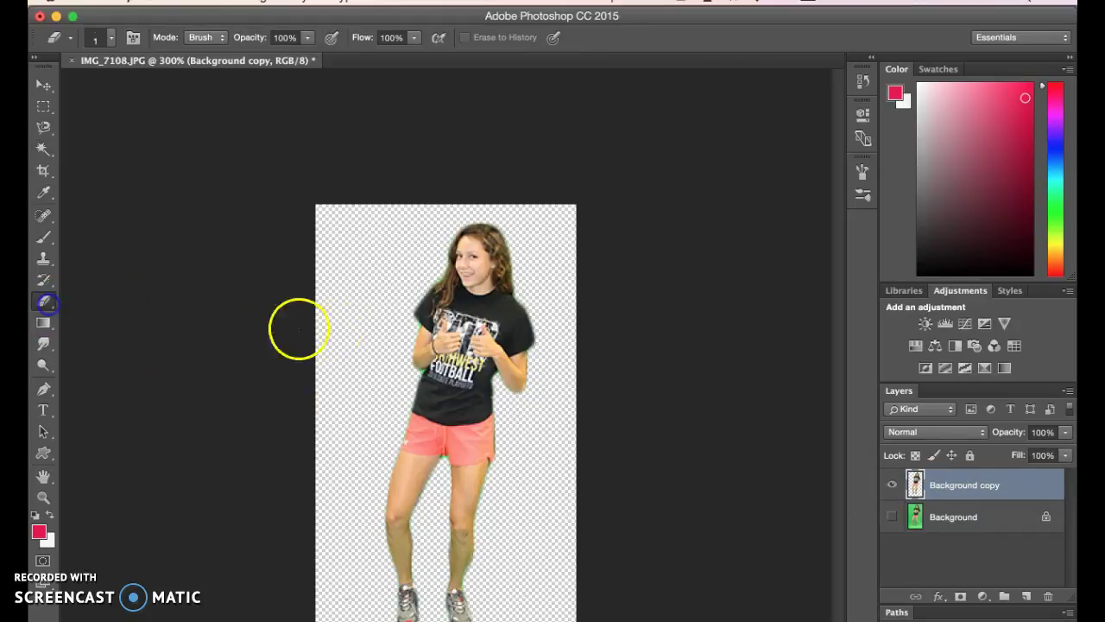
left_click(434, 281)
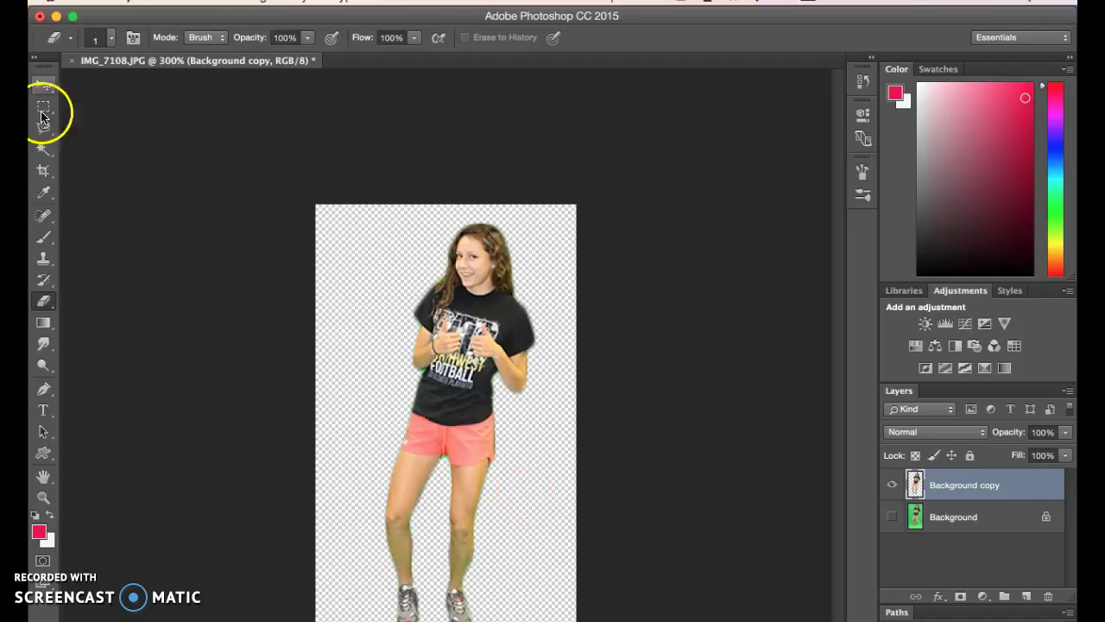
left_click(45, 148)
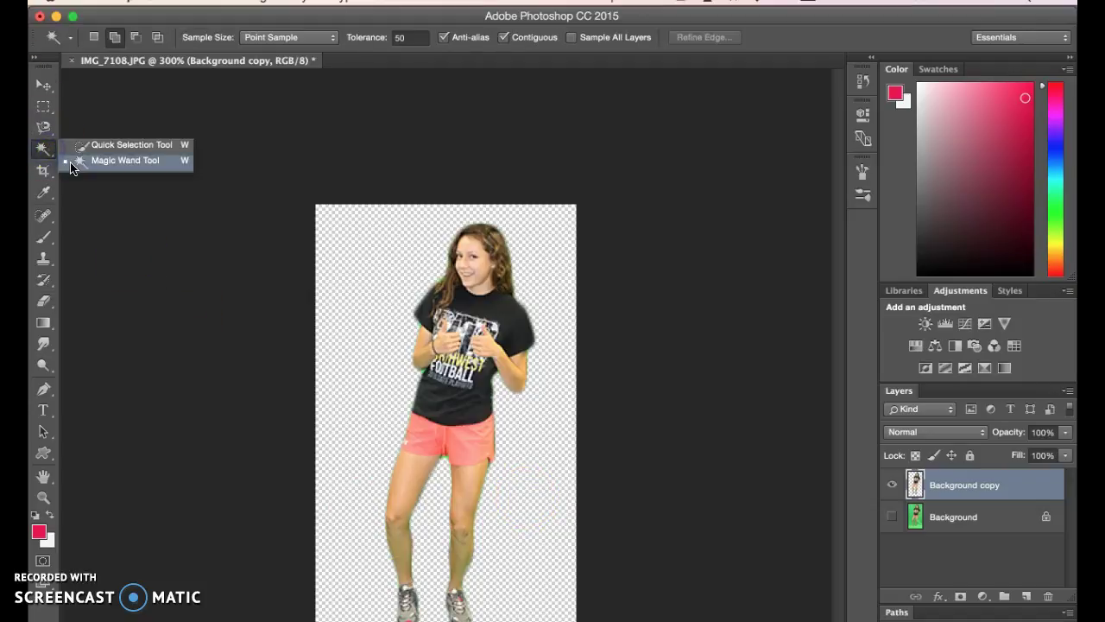
left_click(74, 164)
left_click(416, 38)
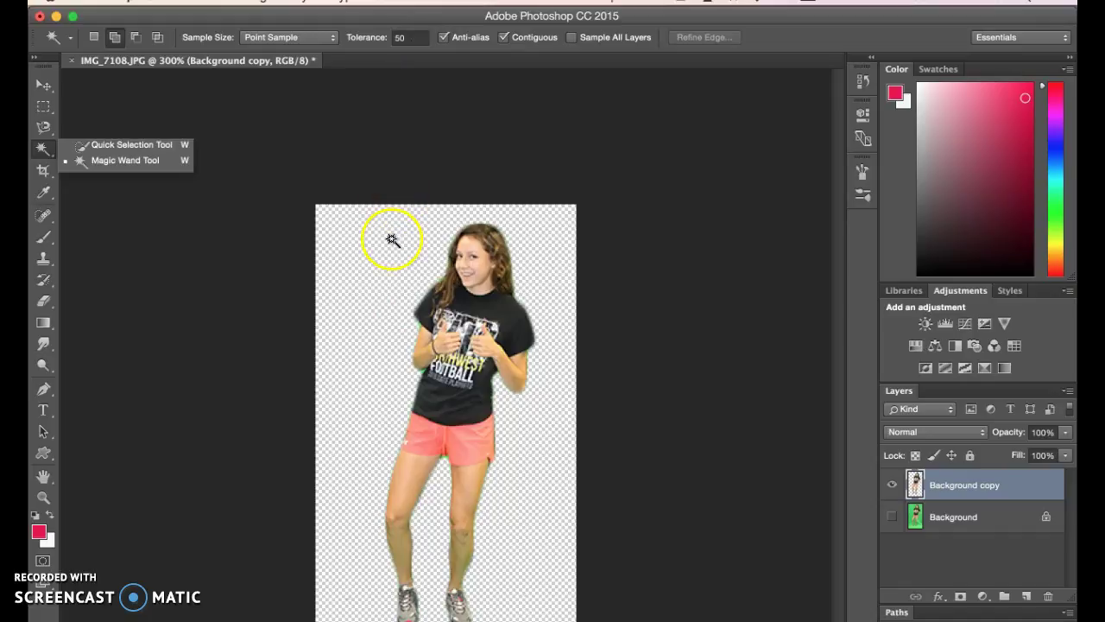
left_click(219, 241)
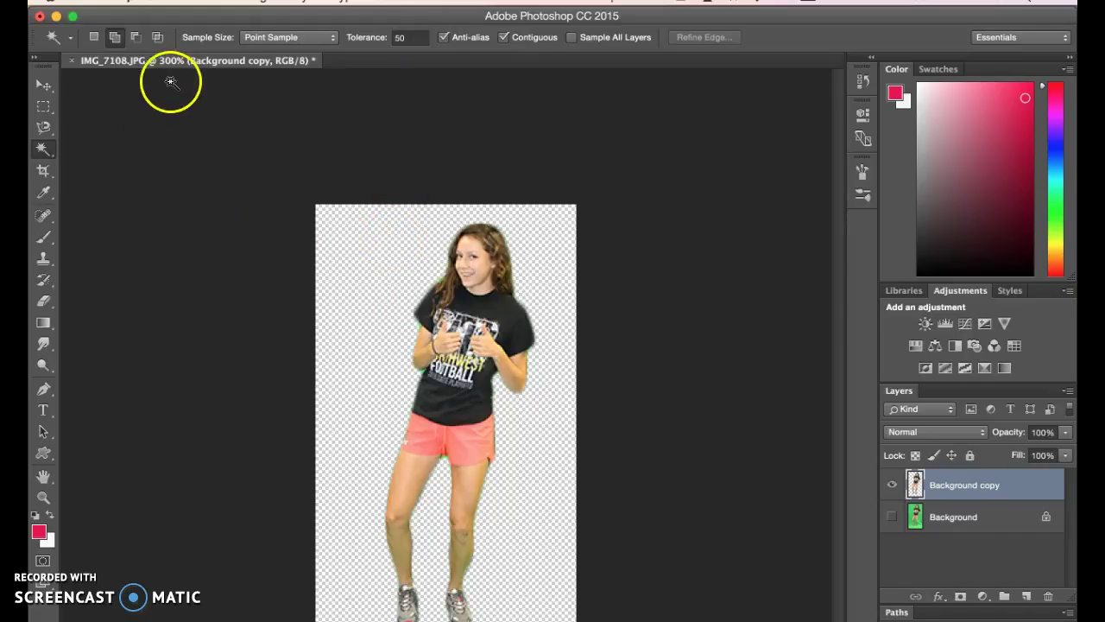
Step: Save the cut-out as PNG file MePosing.png in Period 8 Green, accepting default PNG options
left_click(181, 2)
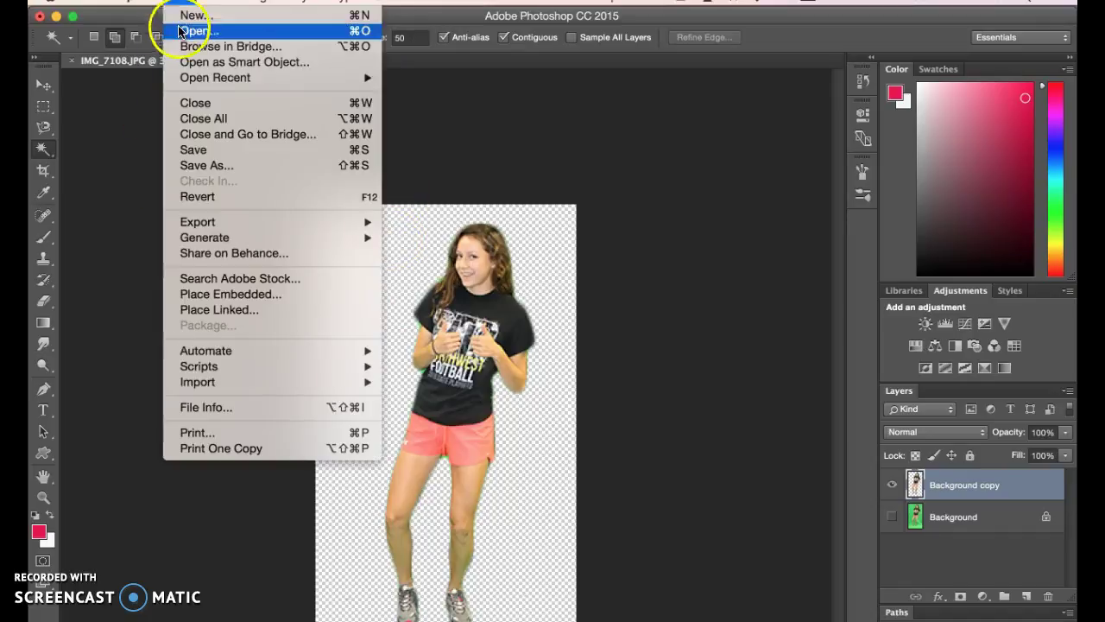
left_click(215, 166)
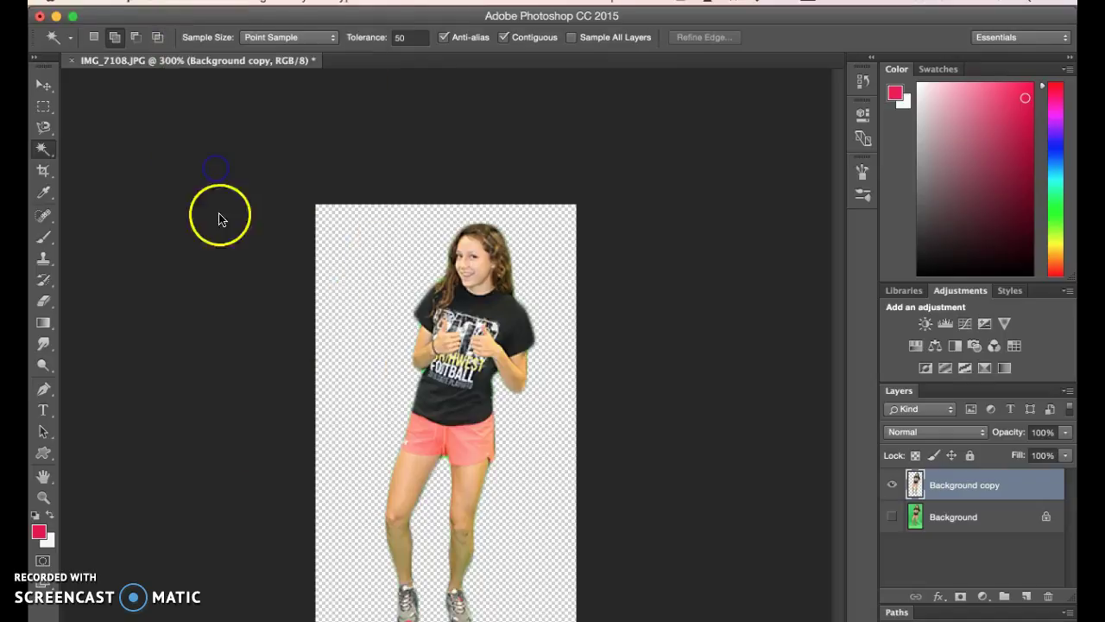
left_click(560, 462)
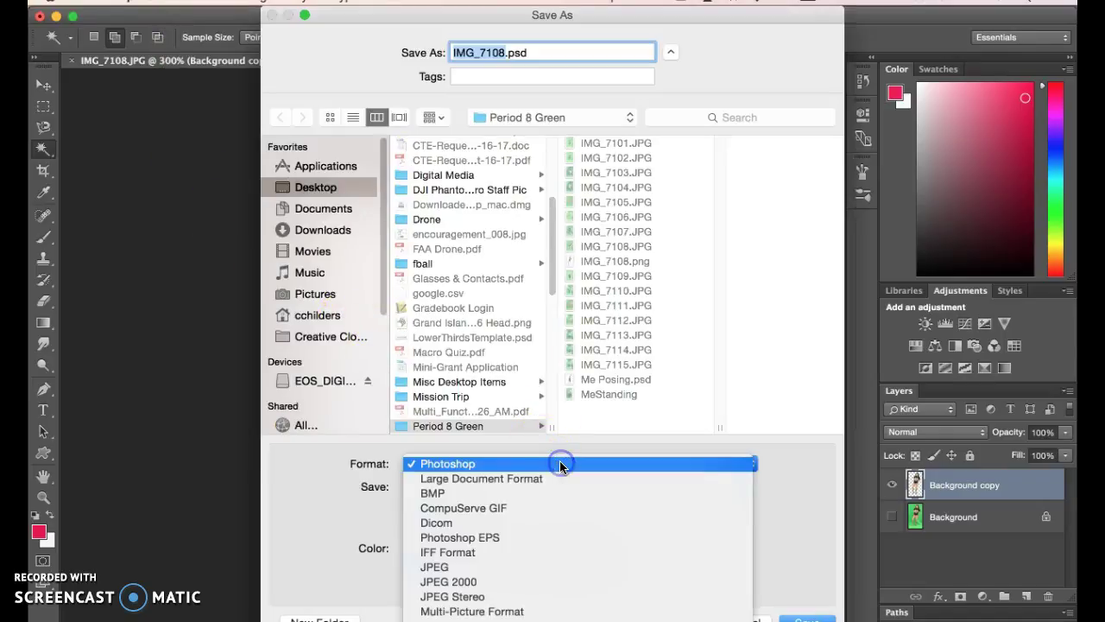
scroll(562, 553, "down", 3)
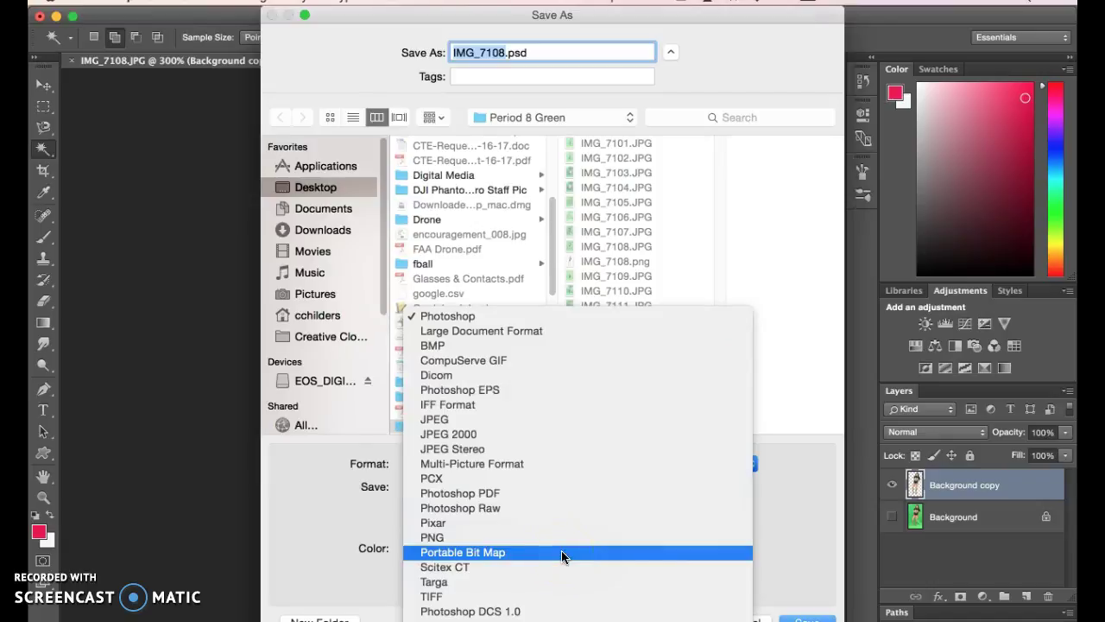
left_click(557, 537)
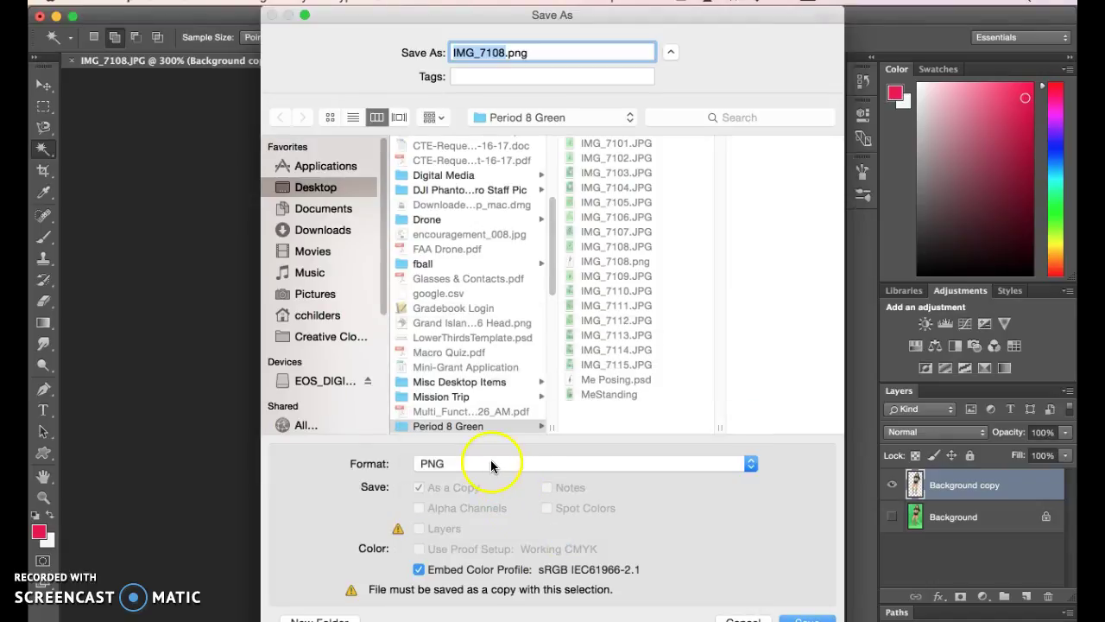
type("MePosing")
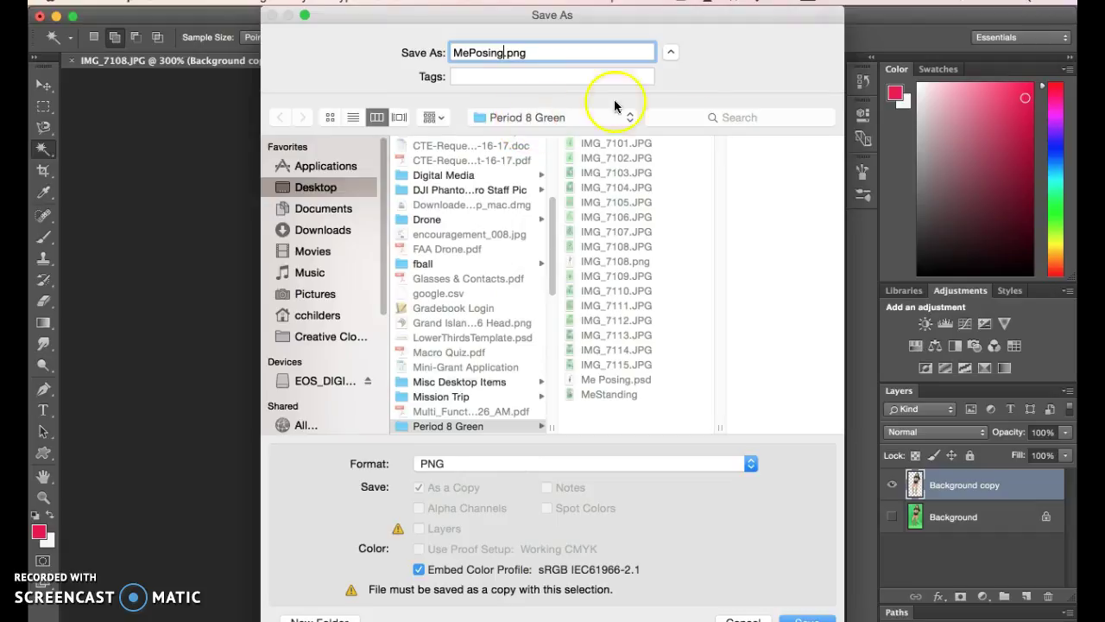
left_click(671, 52)
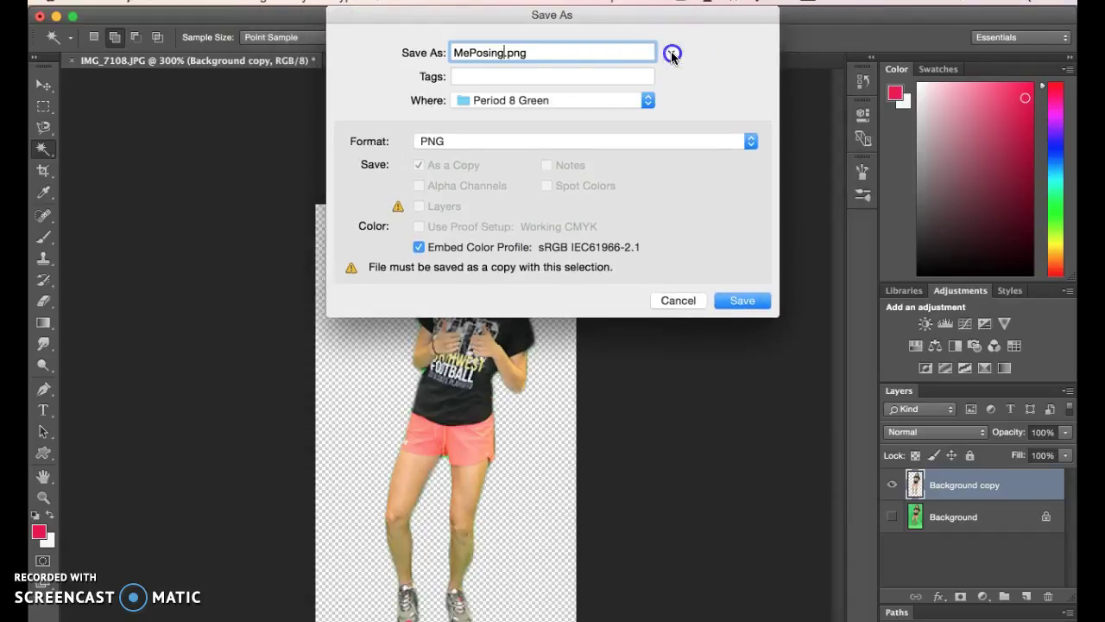
left_click(672, 53)
left_click(807, 618)
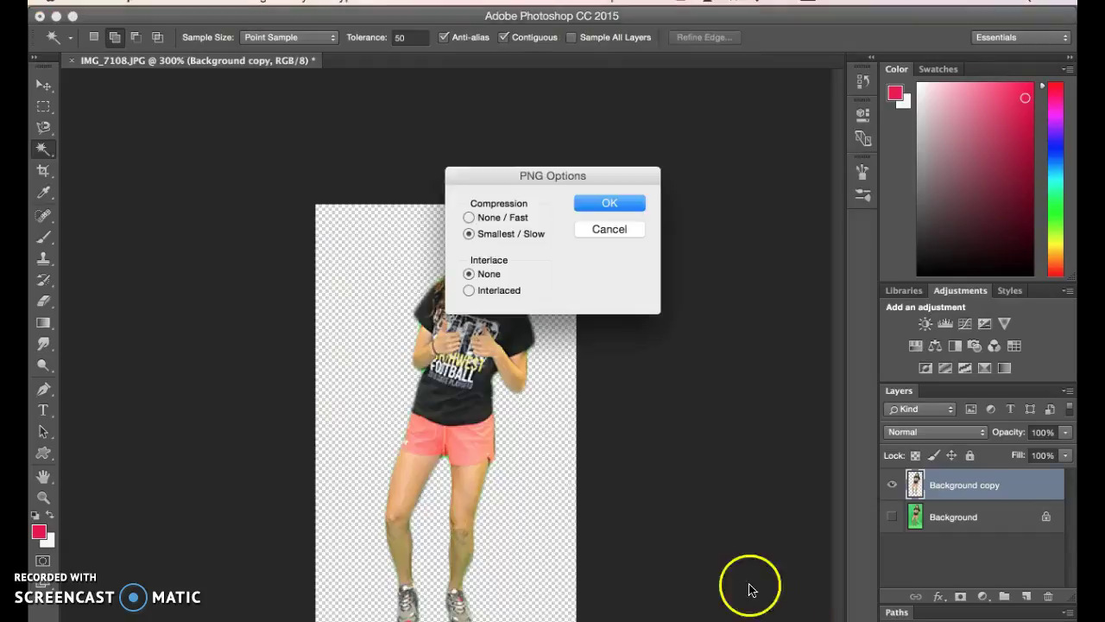
left_click(600, 200)
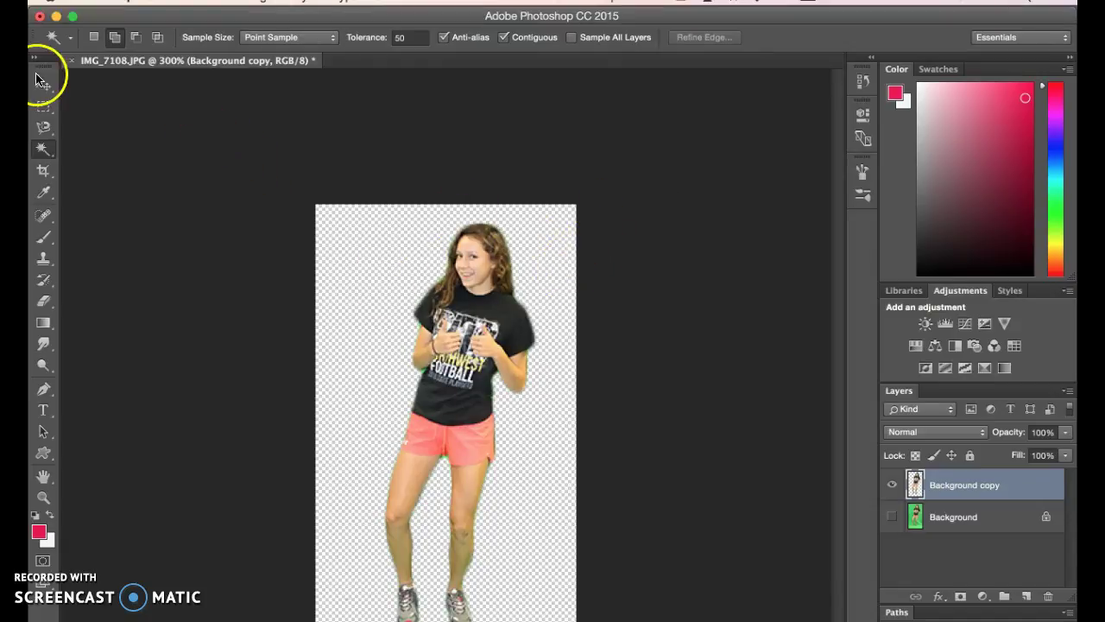
Step: Close IMG_7108.JPG without saving, open IMG_7108.png and zoom out to see it whole
left_click(73, 61)
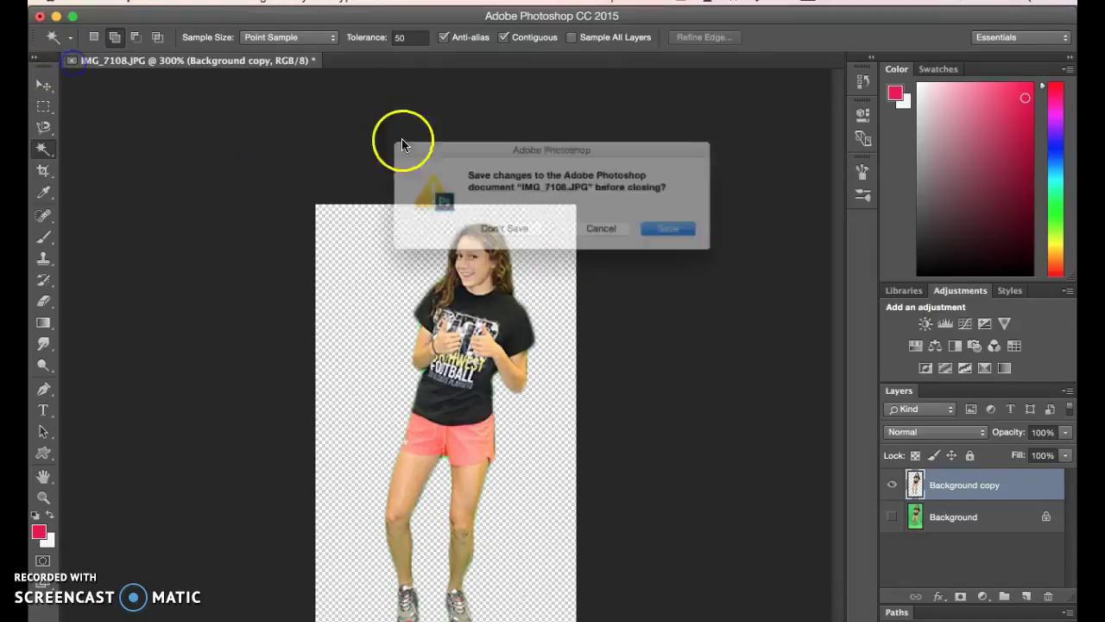
left_click(490, 234)
left_click(173, 2)
left_click(198, 29)
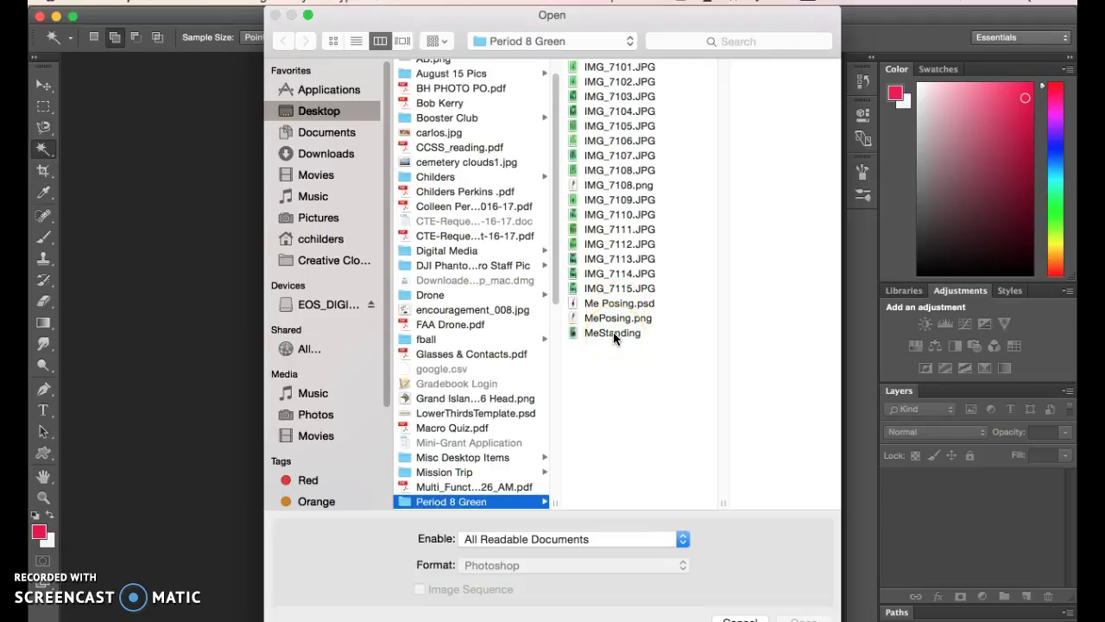
left_click(610, 186)
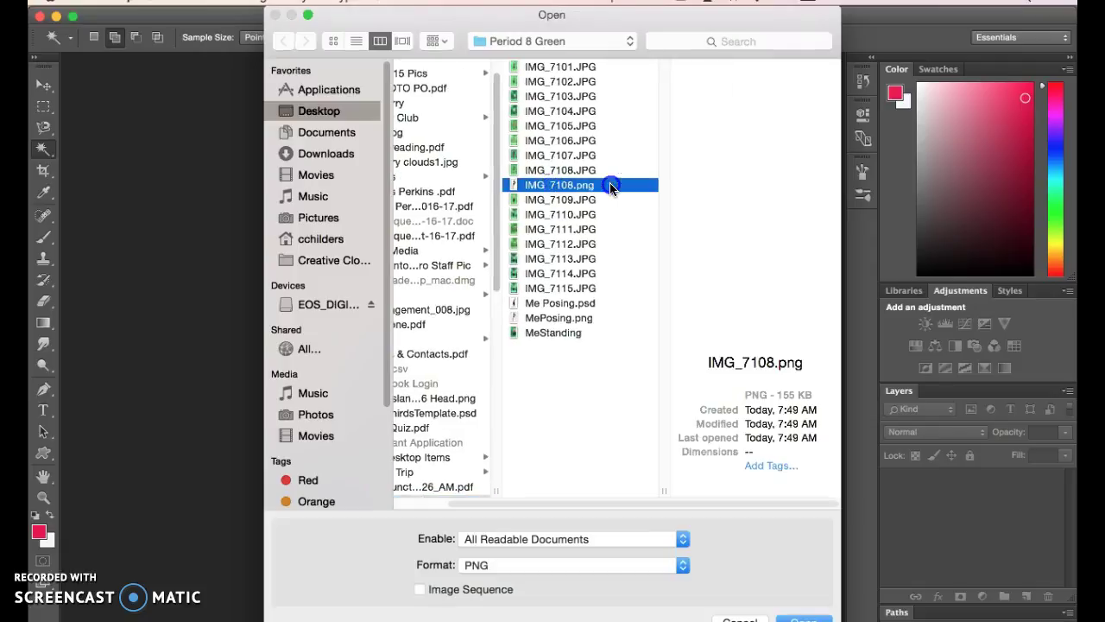
double_click(611, 187)
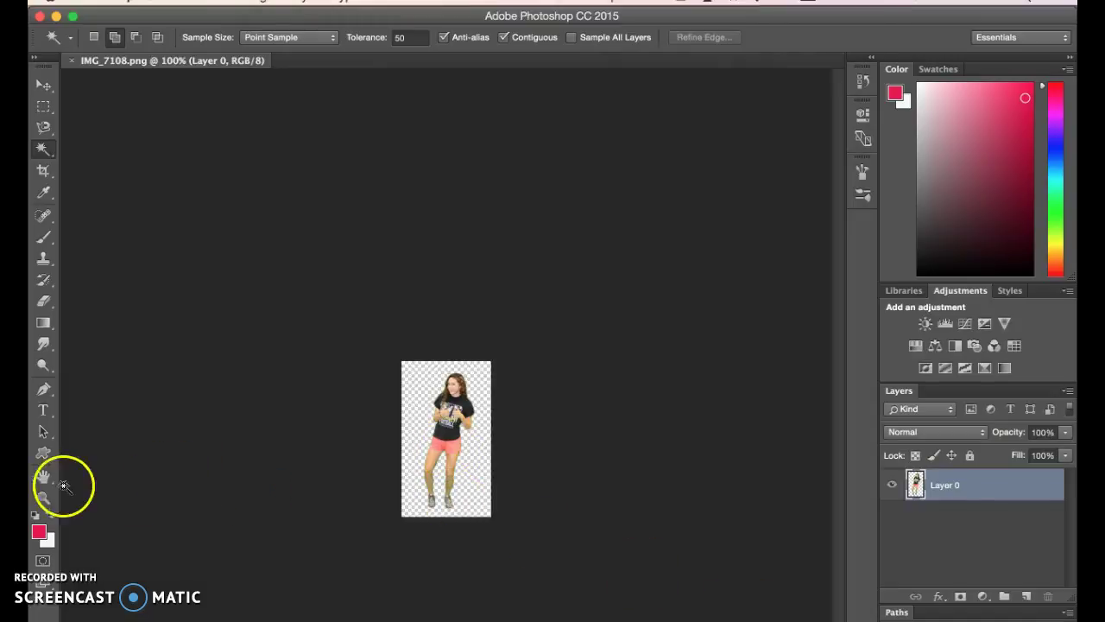
left_click(43, 498)
left_click(466, 438)
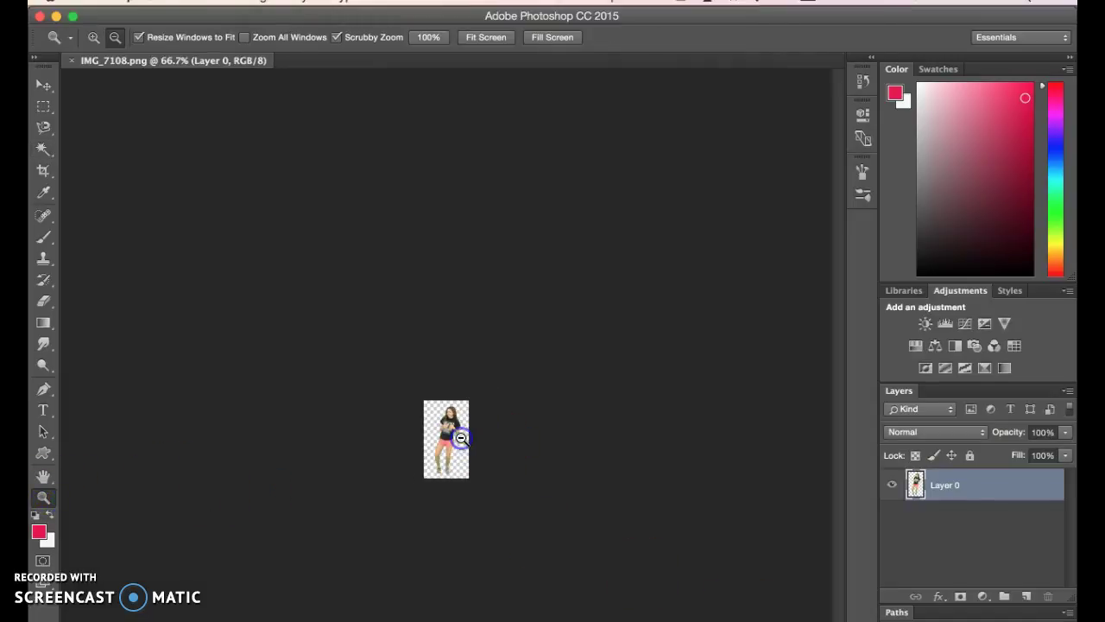